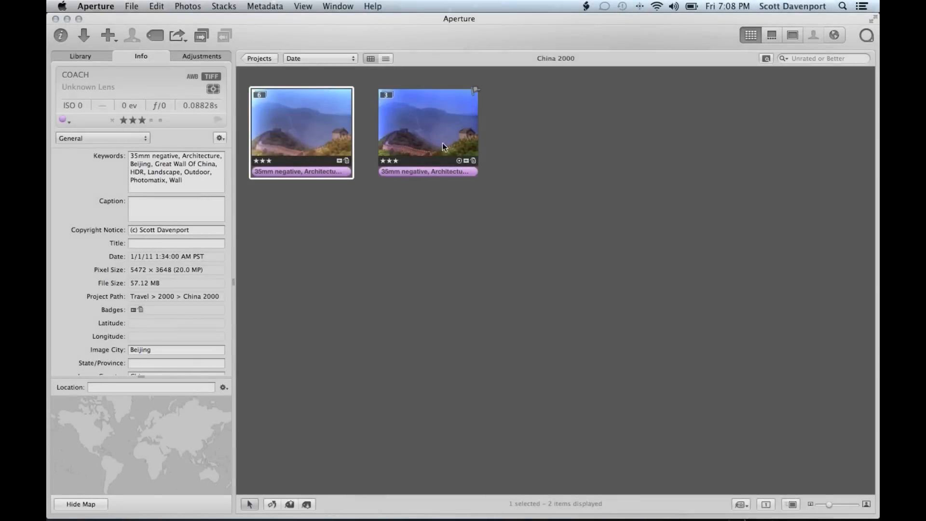
Expand and collapse the right-hand Great Wall stack, and compare its location metadata with that of the left stack.
left_click(435, 135)
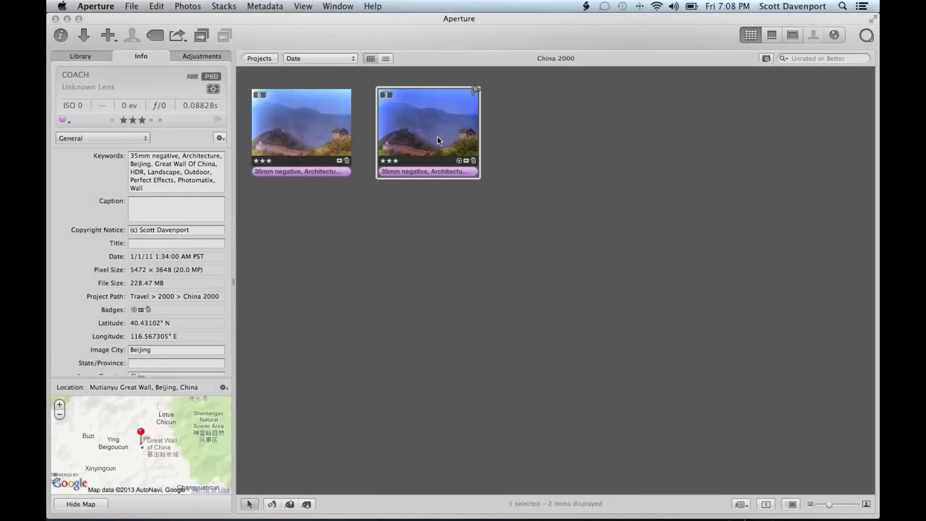
key("shift+k")
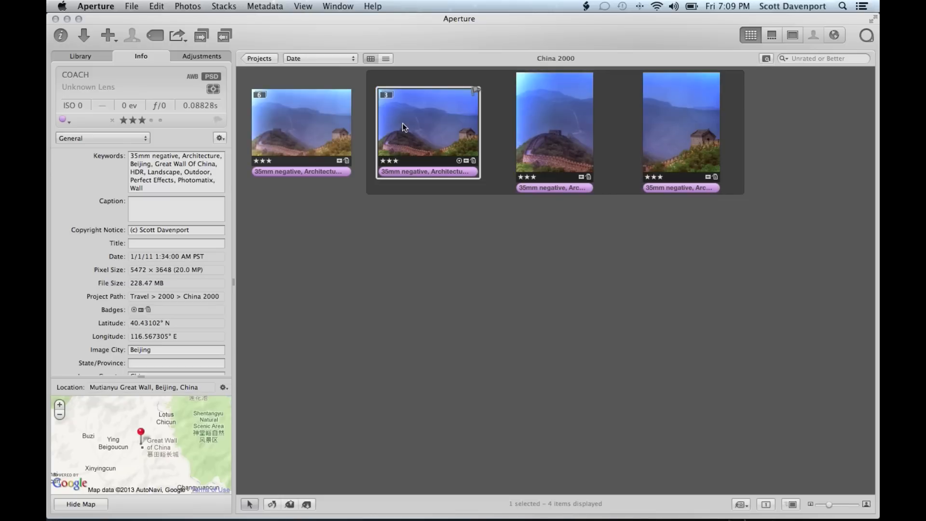
key("shift+k")
left_click(317, 125)
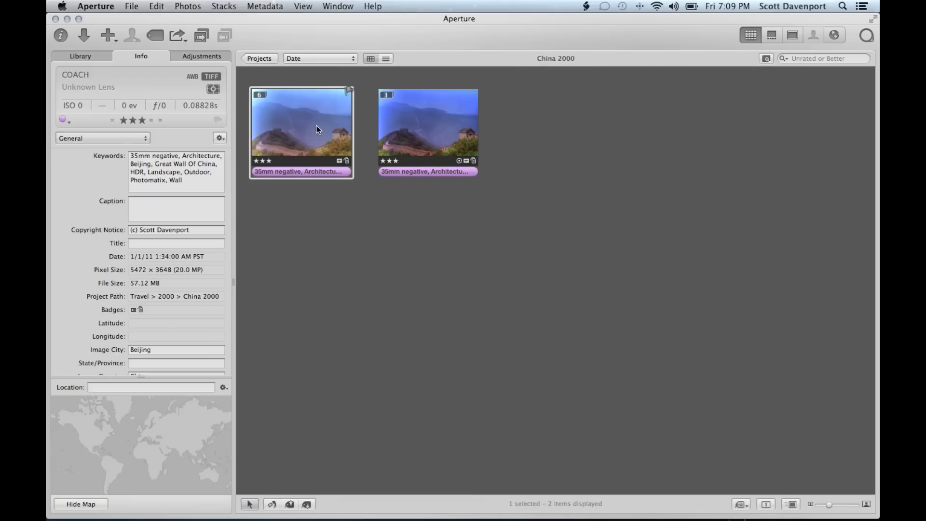
Lift the metadata from the right stack's top photo, leaving only GPS Coordinates enabled for stamping.
left_click(447, 128)
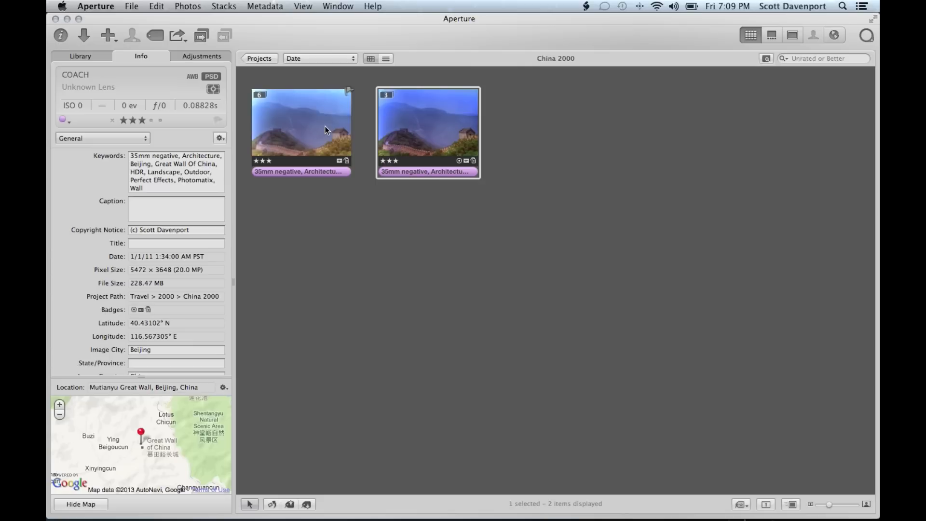
right_click(421, 125)
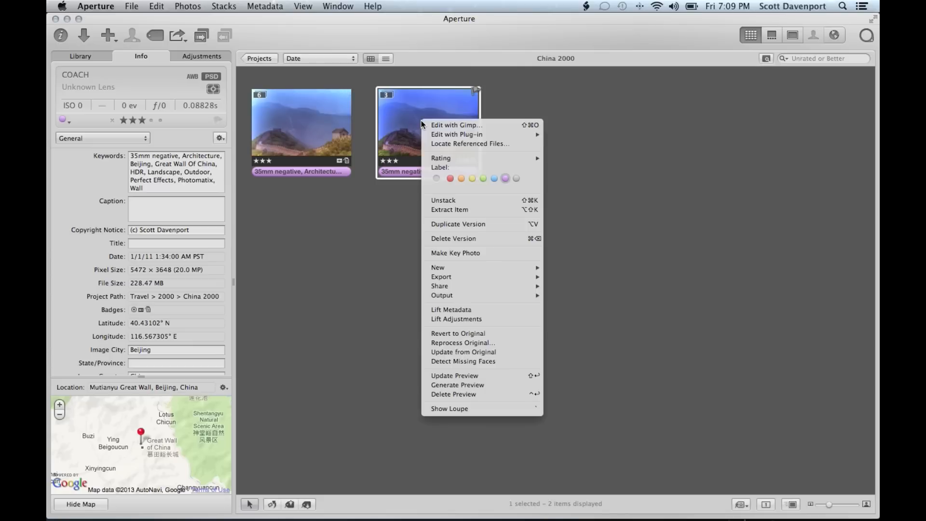
left_click(464, 309)
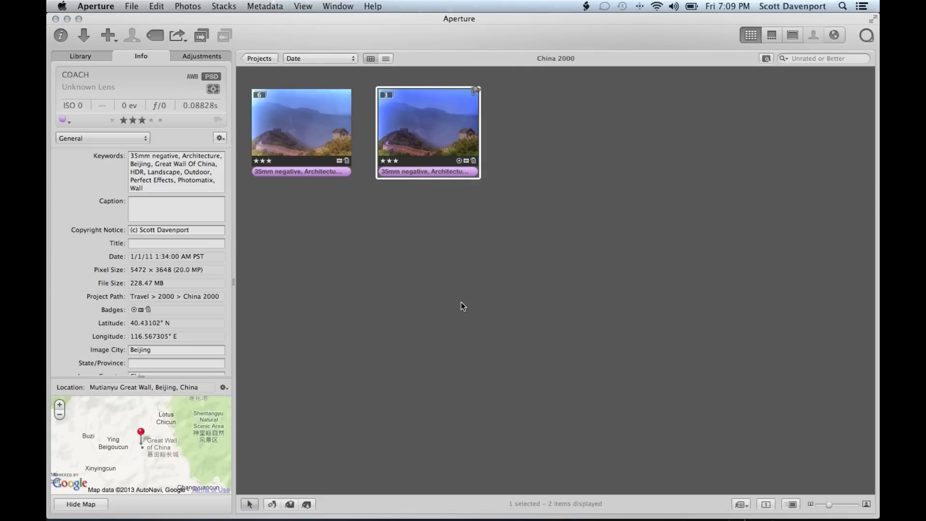
left_click(54, 286)
left_click(54, 263)
left_click(54, 255)
left_click(54, 243)
Stamp the lifted GPS coordinates onto the left stack's top photo and close Lift & Stamp.
left_click(303, 129)
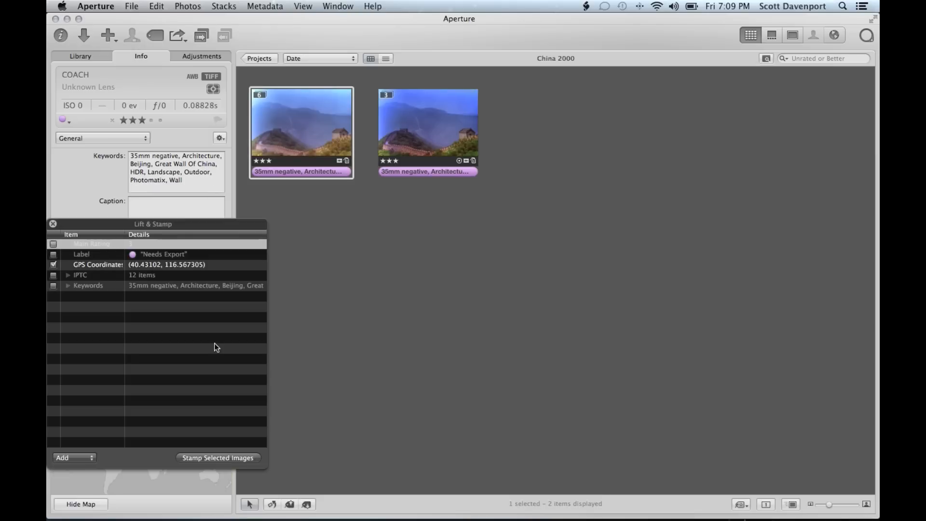
left_click(218, 463)
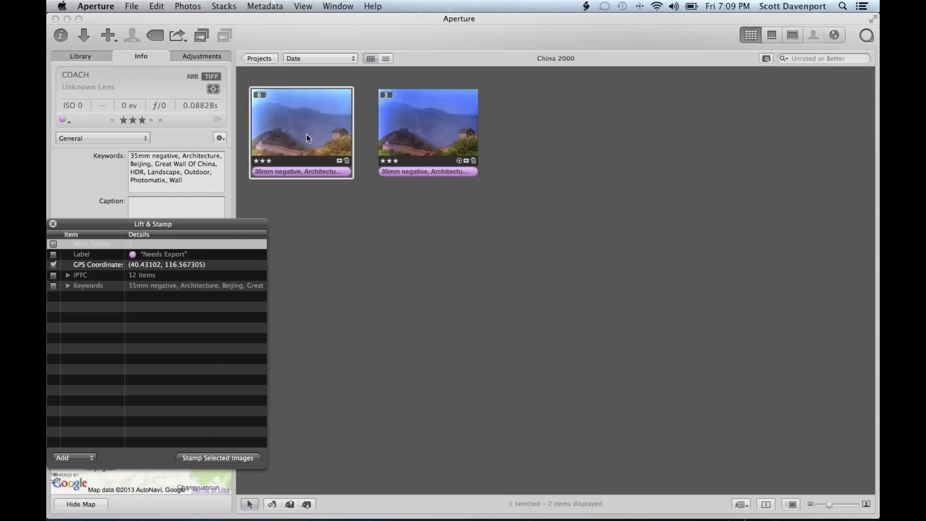
left_click(53, 223)
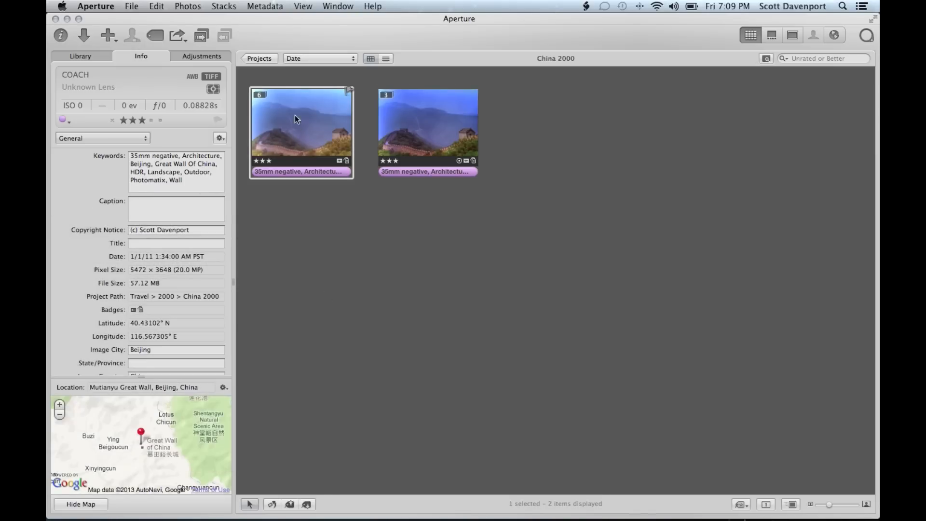
Expand the left stack and compare the location metadata of its first bracketed frame with the top photo.
key("shift+k")
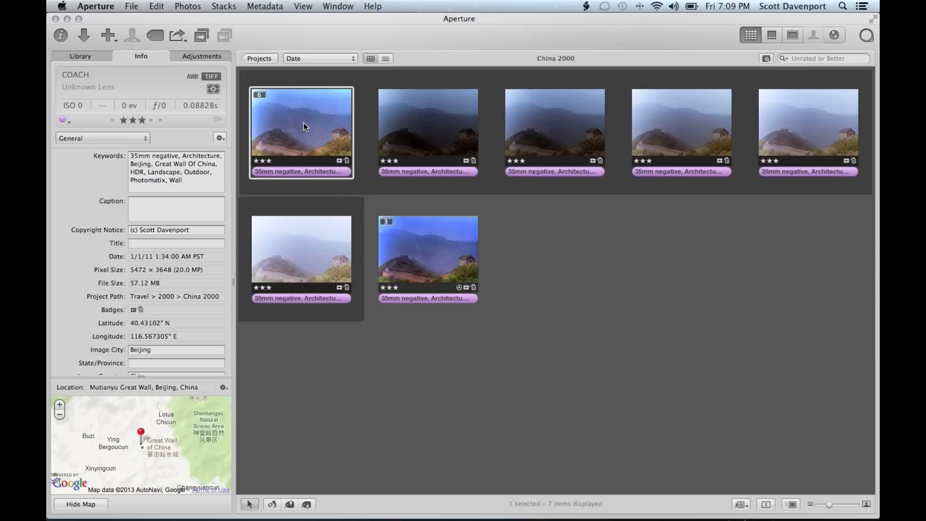
left_click(403, 122)
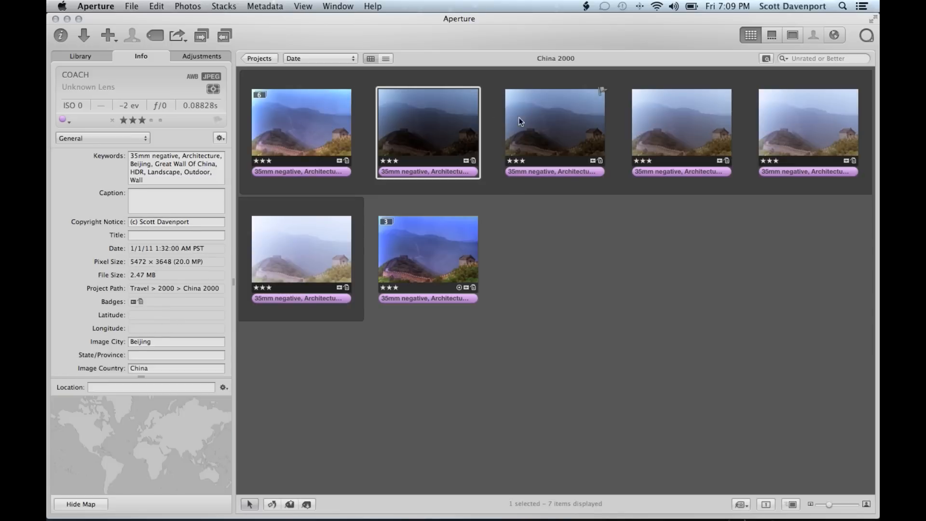
left_click(321, 131)
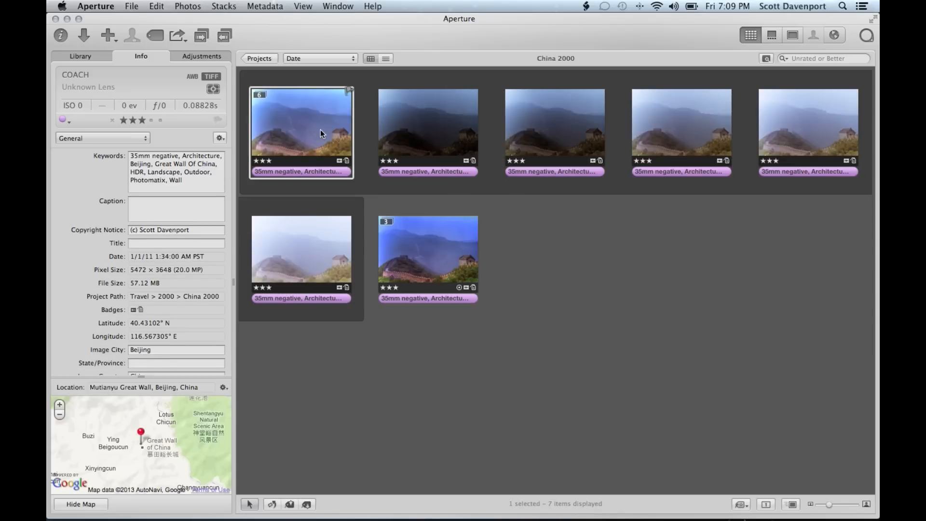
Collapse the left stack and remove the location from its top photo.
key("shift+k")
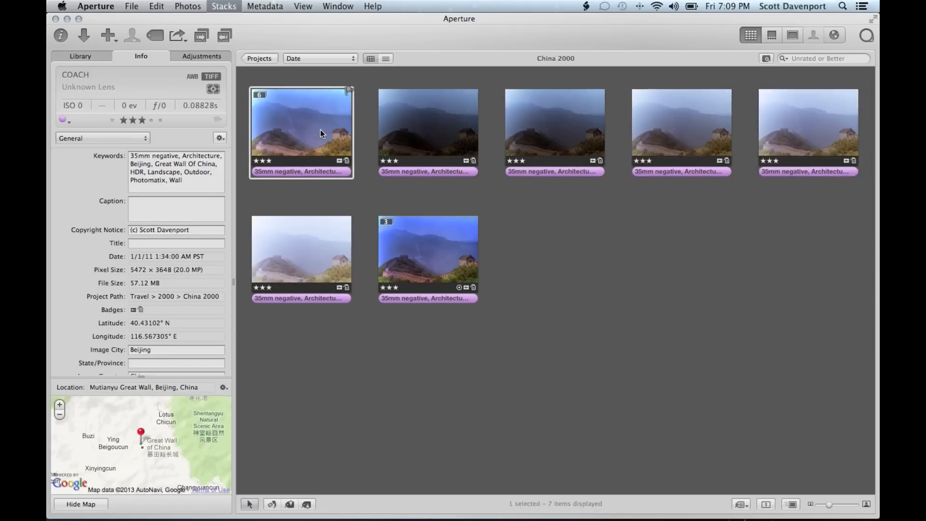
left_click(271, 11)
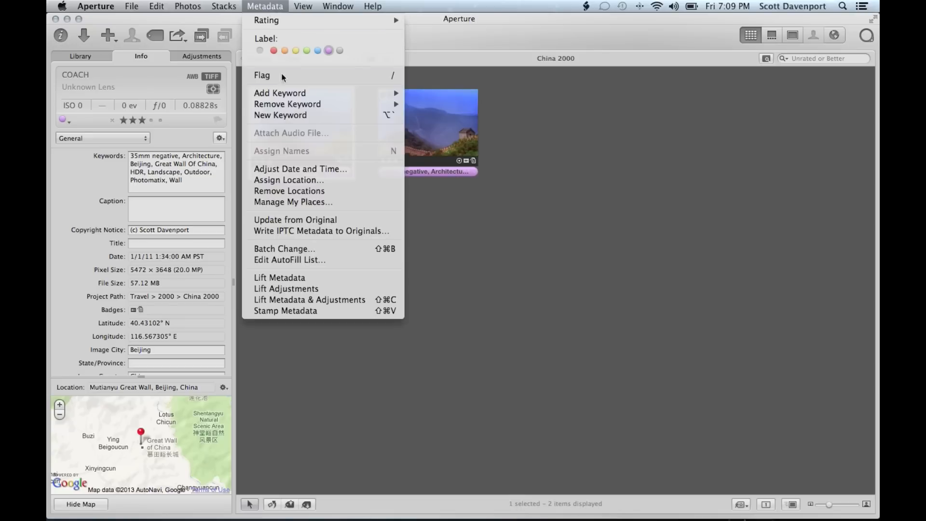
left_click(303, 192)
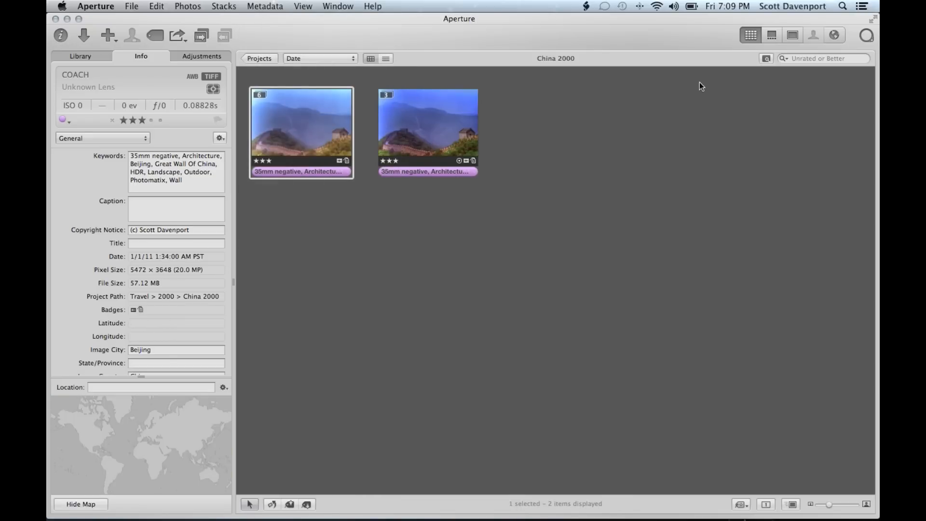
Show the project's photos in Places and assign the collapsed left stack to the Mutianyu Great Wall pin.
left_click(836, 36)
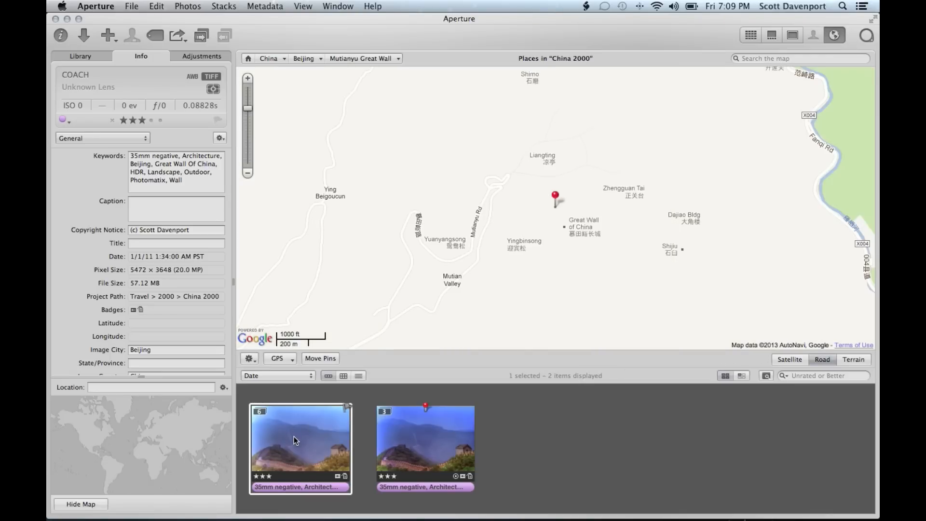
left_click_drag(294, 437, 551, 202)
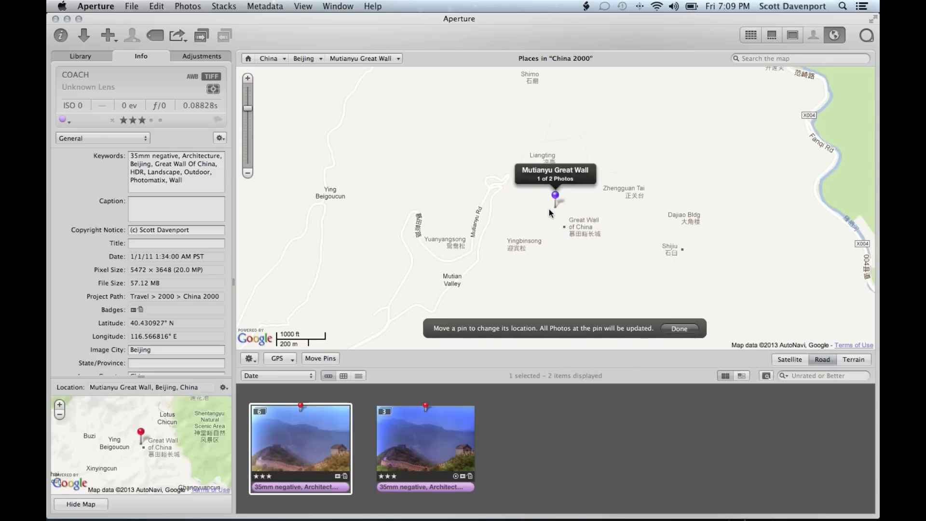
left_click(679, 329)
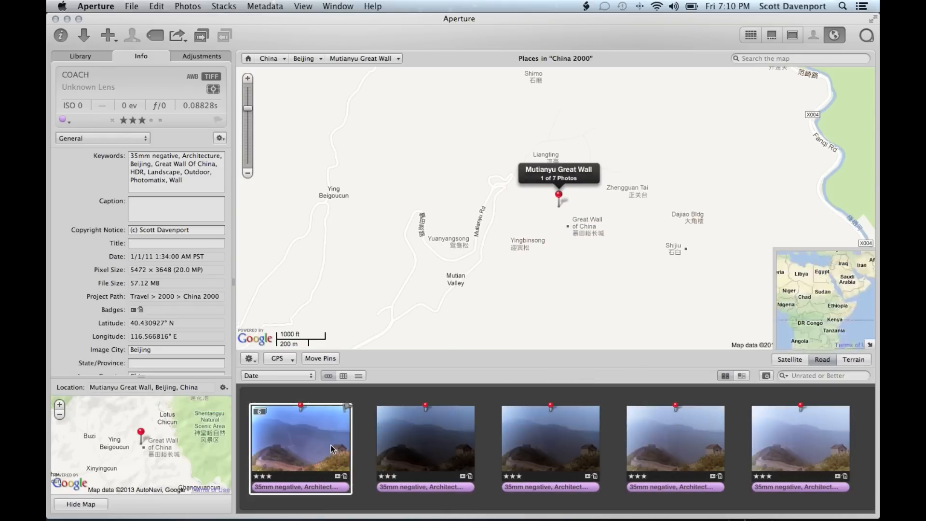
Check the location metadata of several bracketed frames in the expanded stack, and collapse the stack.
left_click(428, 449)
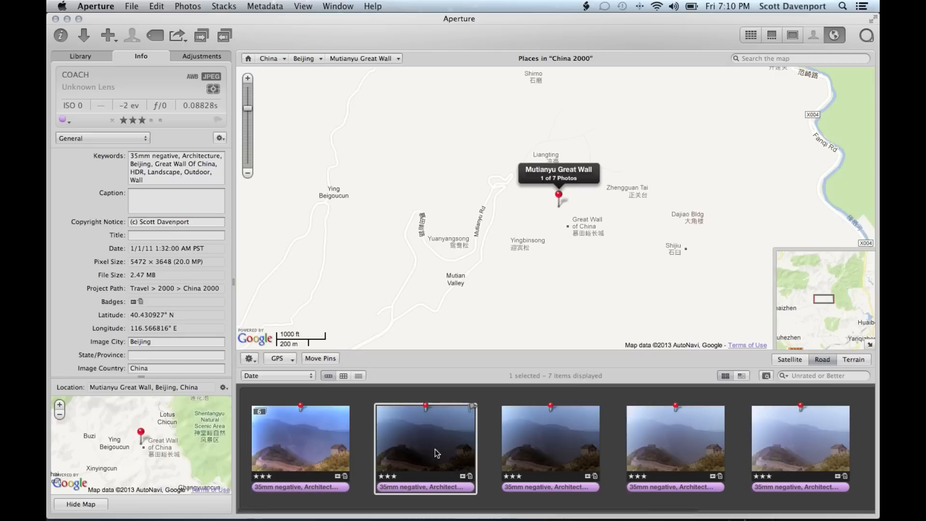
left_click(558, 444)
left_click(651, 441)
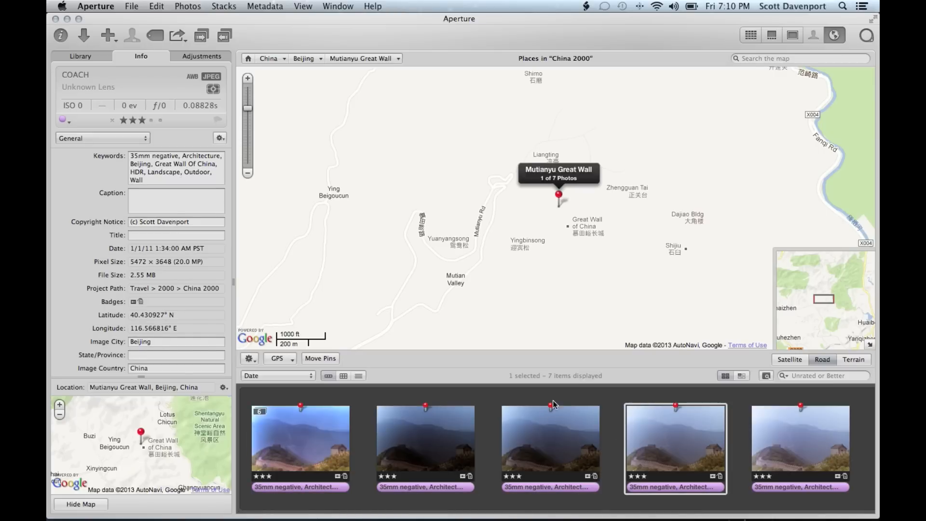
left_click(310, 436)
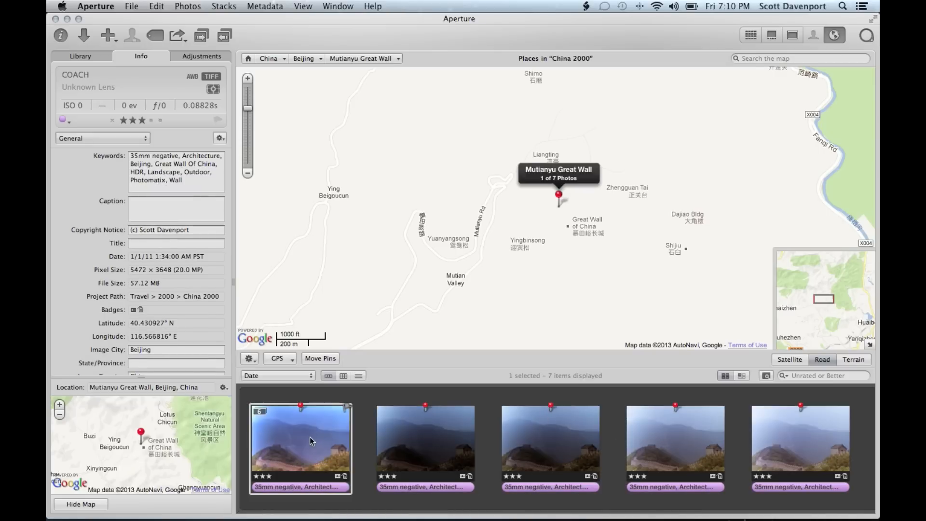
key("shift+k")
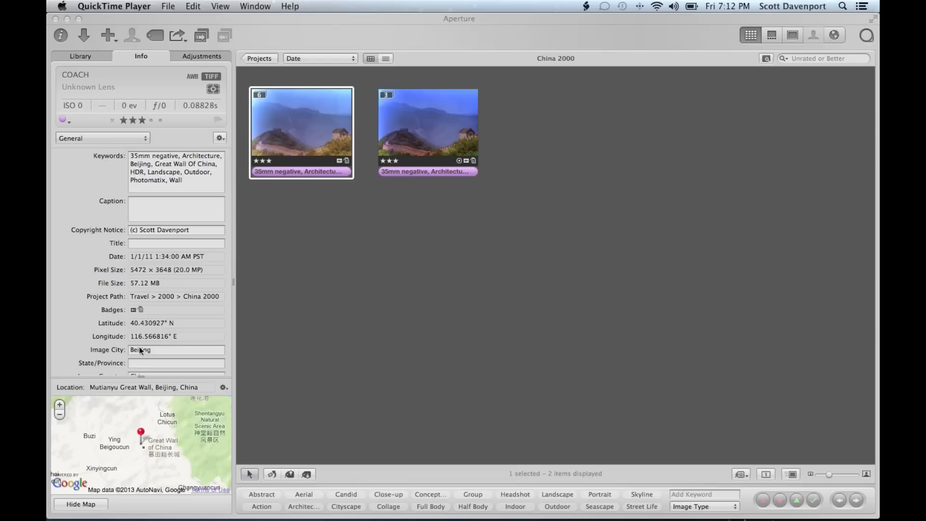
Look up 35mm among the keywords to add, and clear the entry.
left_click(679, 494)
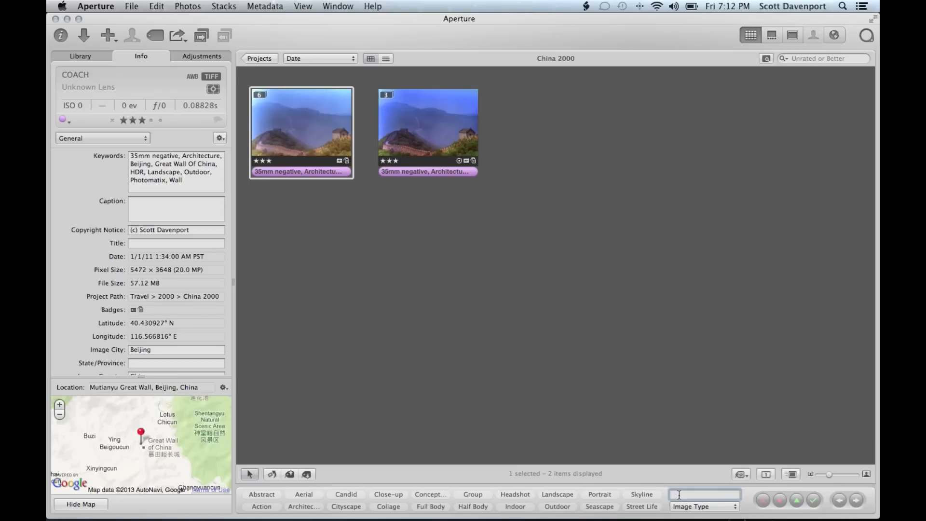
type("35mm")
key("BackSpace")
key("BackSpace")
key("BackSpace")
key("BackSpace")
key("BackSpace")
Look up china among the keywords to add and expand the China suggestion's sub-keywords.
type("china")
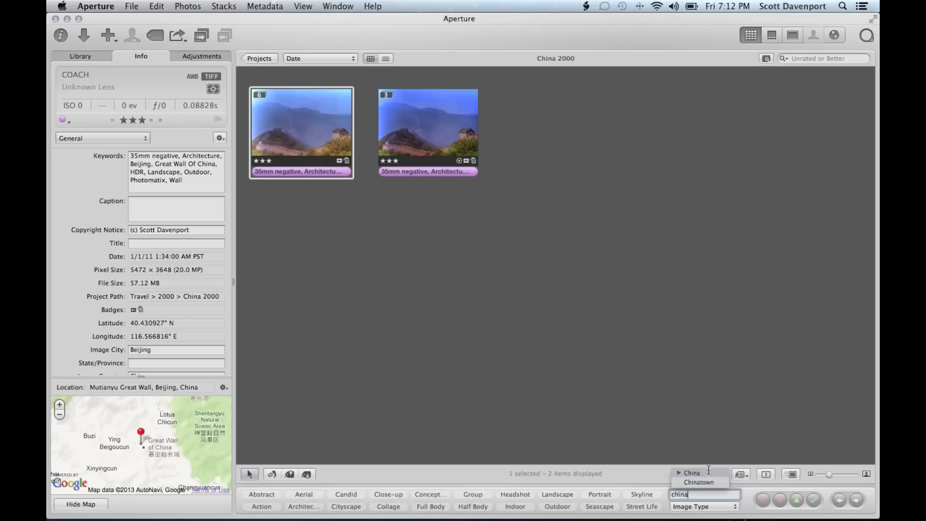
key("Down")
key("Up")
key("Down")
key("Up")
key("Down")
key("Up")
key("Right")
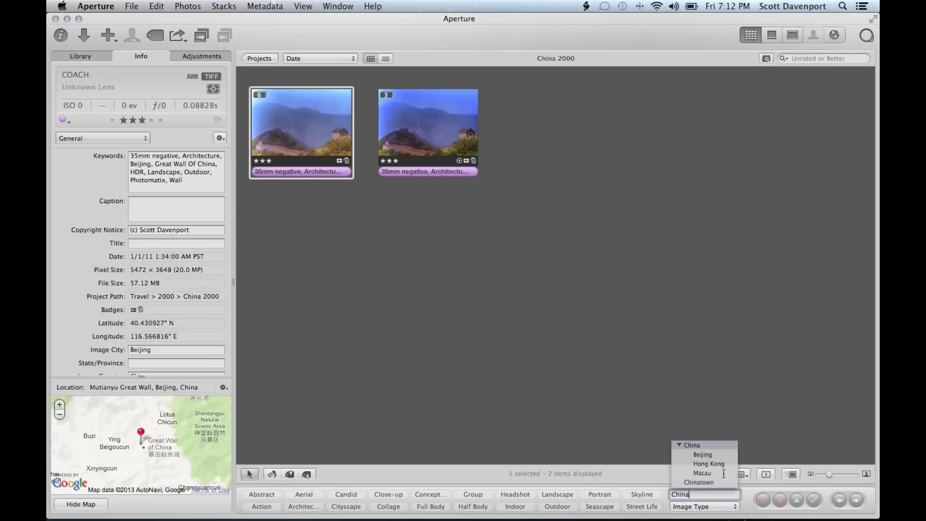
Step through China's nested keywords, including Beijing and Hong Kong, and return to China.
key("Down")
key("Down")
key("Down")
key("Up")
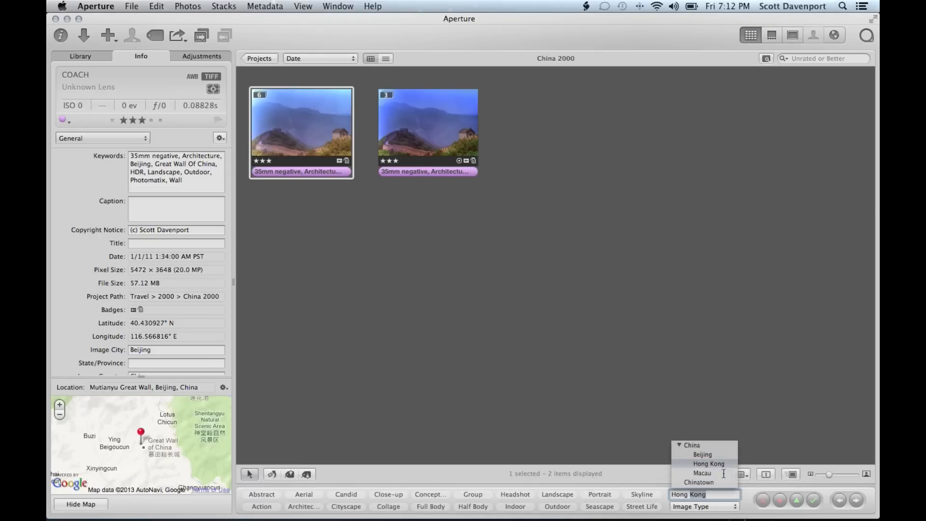
key("Up")
key("Up")
key("Down")
key("Down")
key("Down")
key("Up")
key("Up")
key("Up")
key("Down")
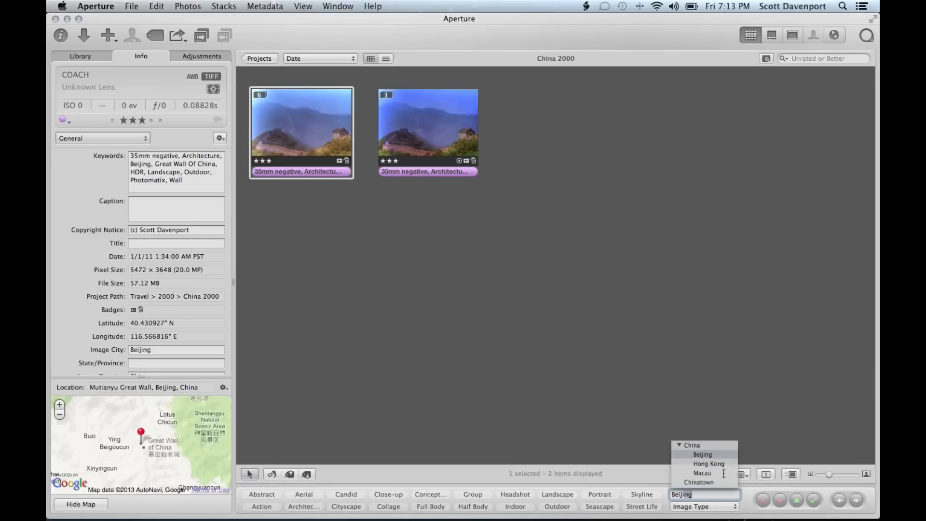
key("Up")
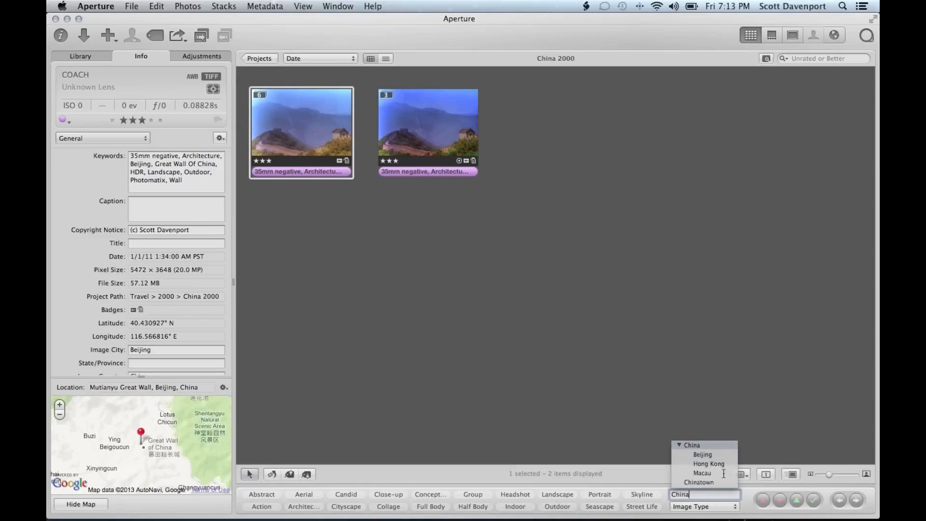
key("Down")
key("Up")
Collapse the China keyword branch, expand it once more, and collapse it again.
key("Left")
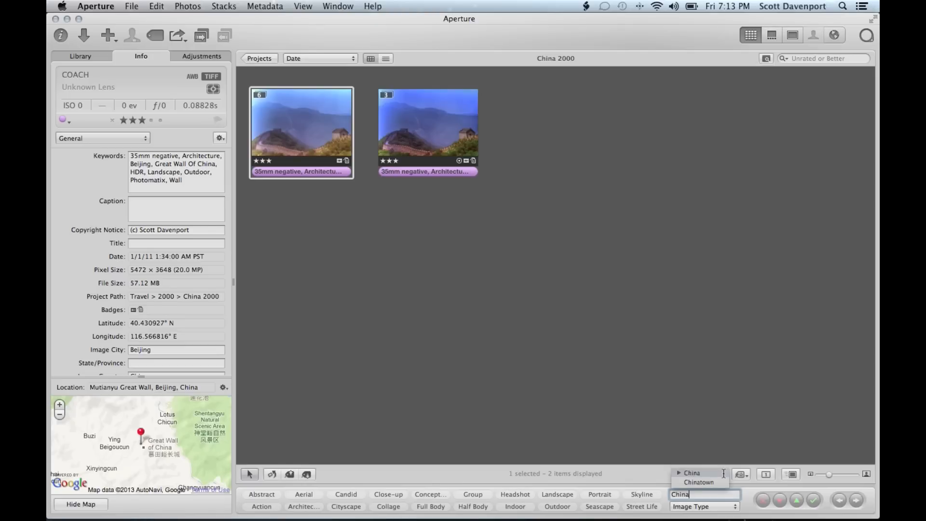
key("Right")
key("Left")
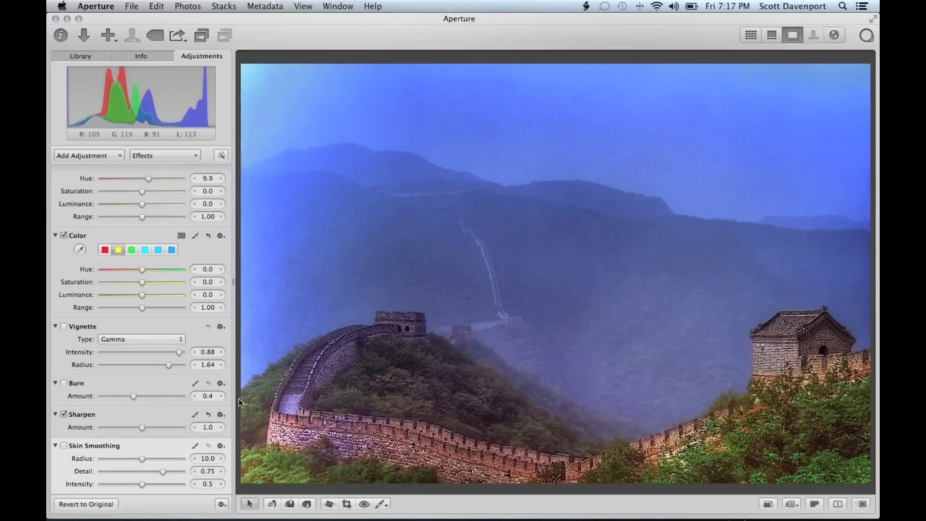
Apply the Skin Smoothing adjustment to the entire Great Wall photo and close its brush settings.
left_click(195, 444)
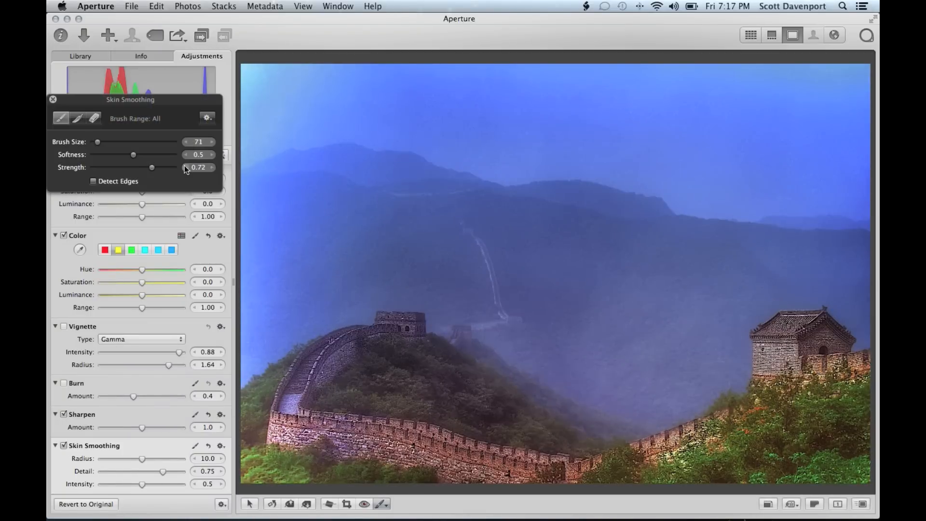
left_click(208, 119)
left_click(212, 130)
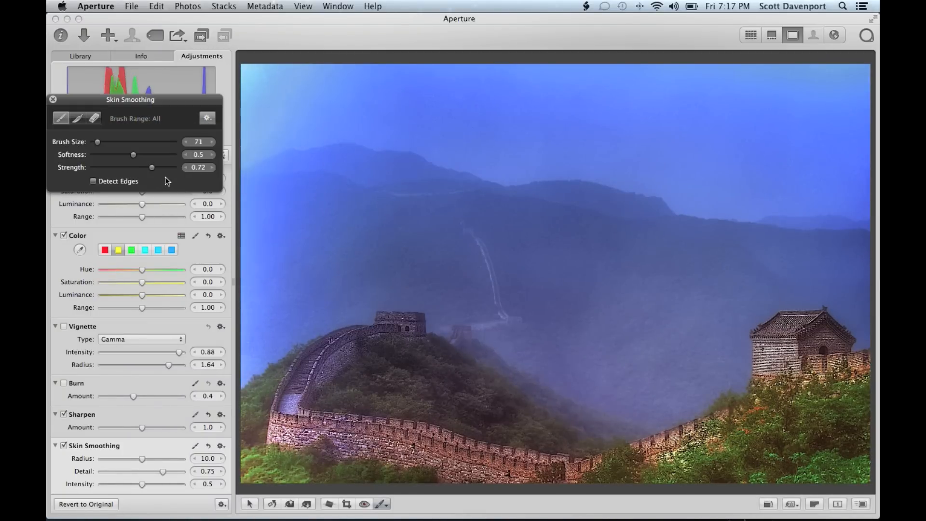
left_click(208, 118)
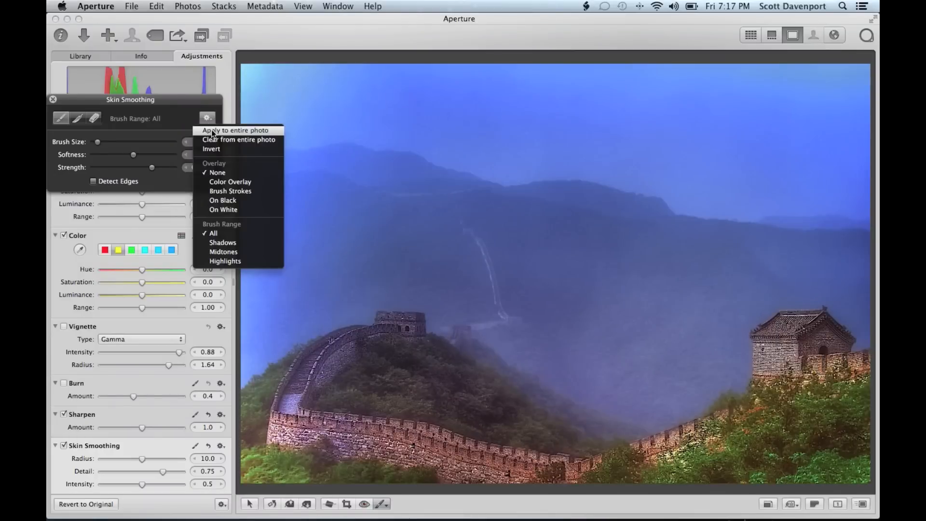
left_click(212, 128)
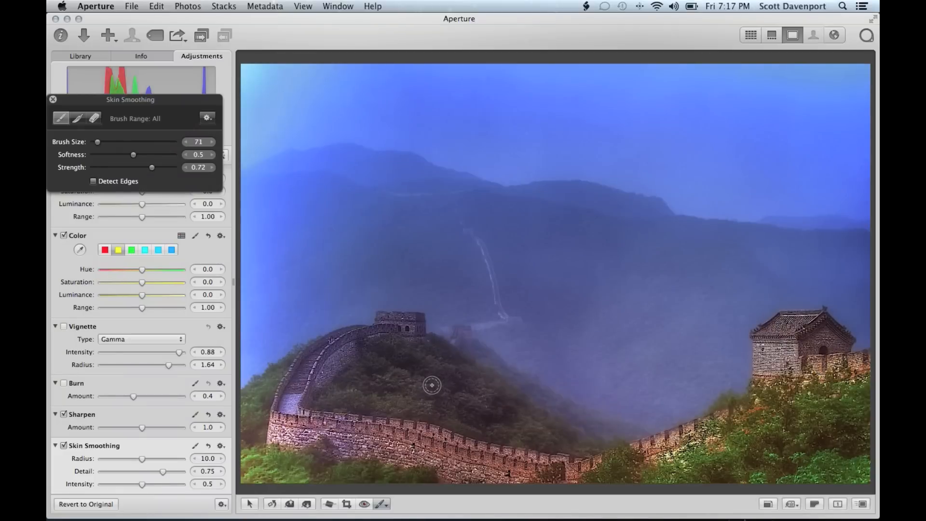
left_click(53, 99)
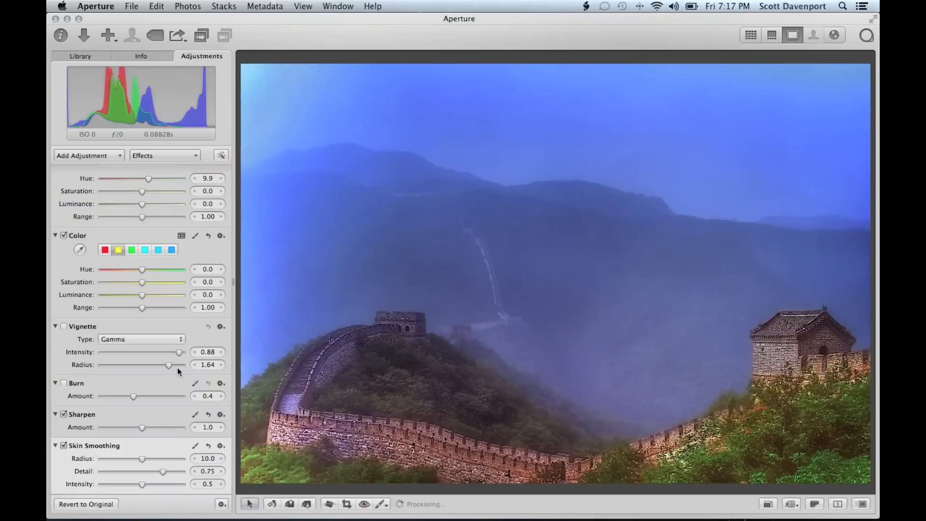
Compare the Great Wall photo with Skin Smoothing off and on, both in full view and at 100% on the tower, leaving it enabled.
left_click(108, 443)
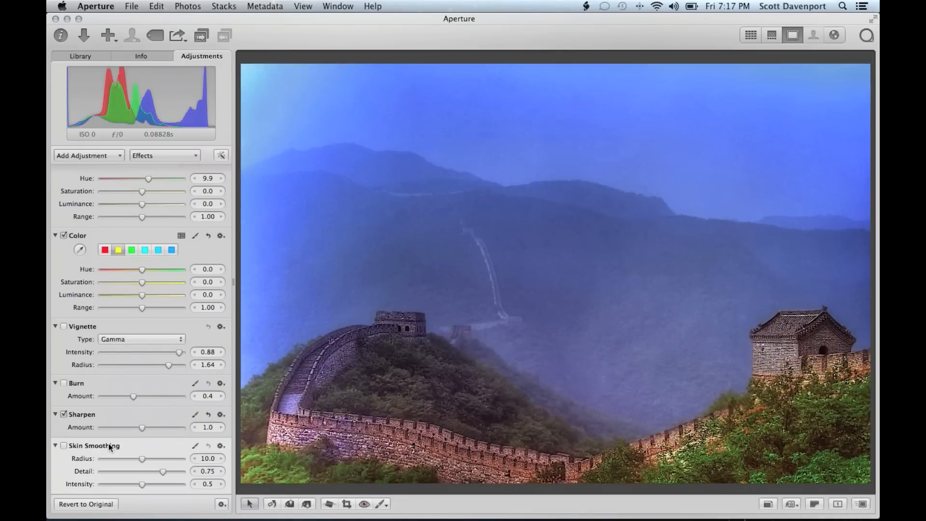
left_click(108, 444)
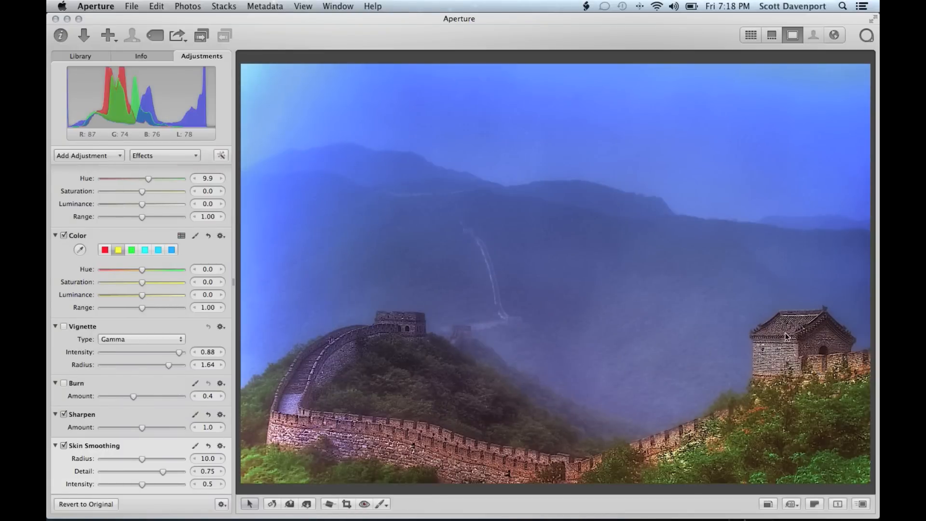
key("z")
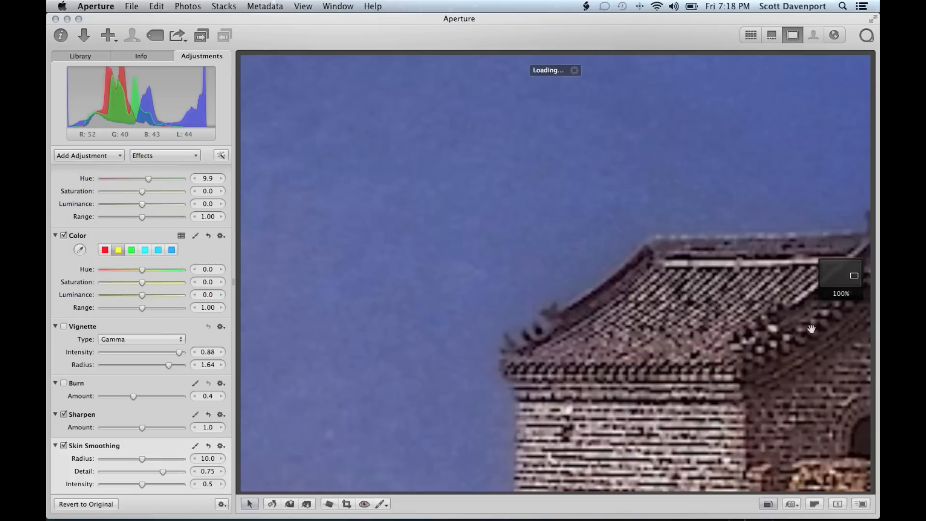
scroll(812, 329, "right", 5)
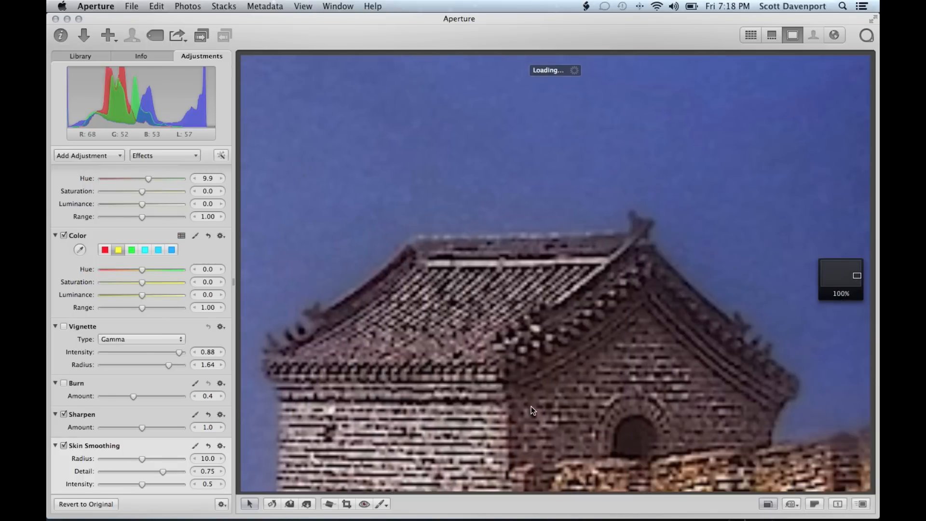
scroll(532, 406, "down", 4)
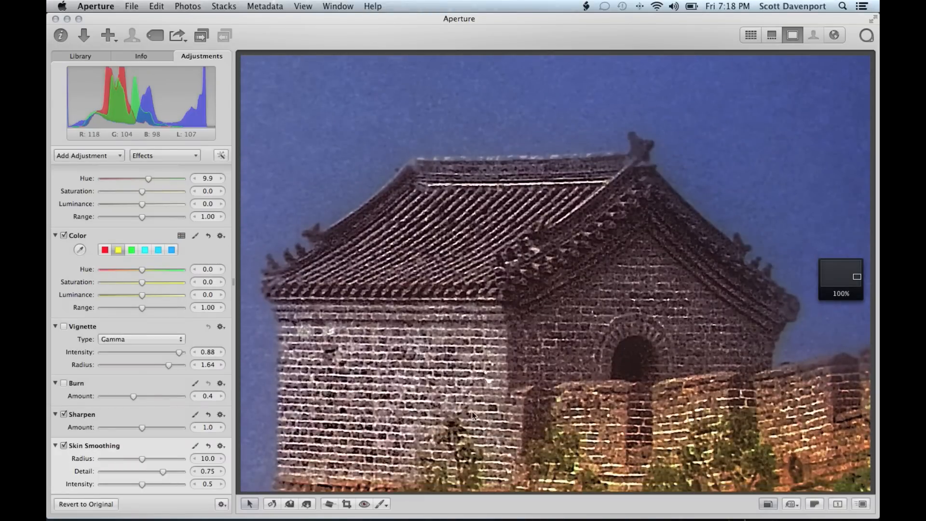
left_click(98, 449)
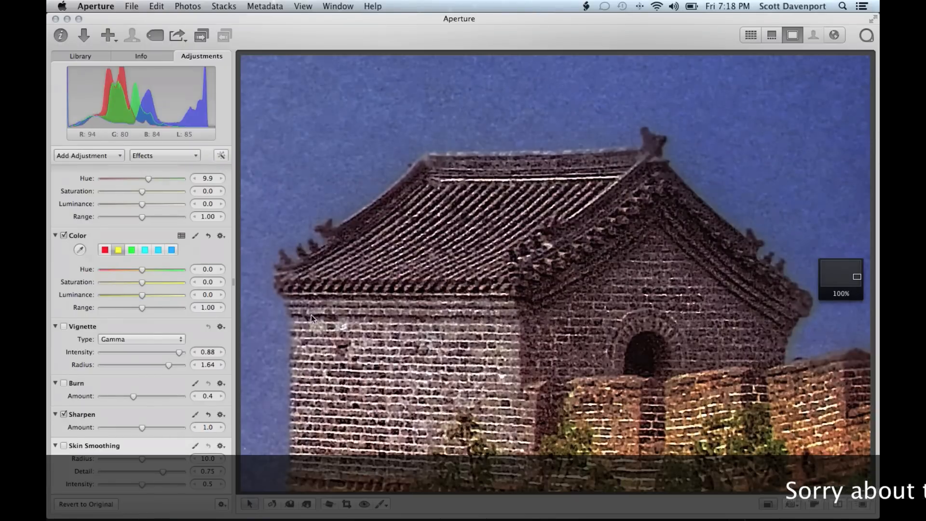
left_click(103, 444)
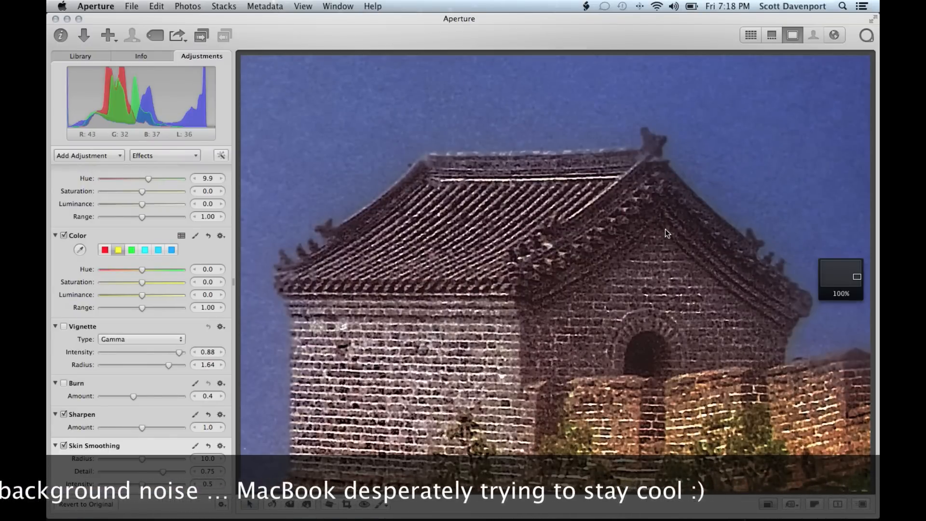
key("z")
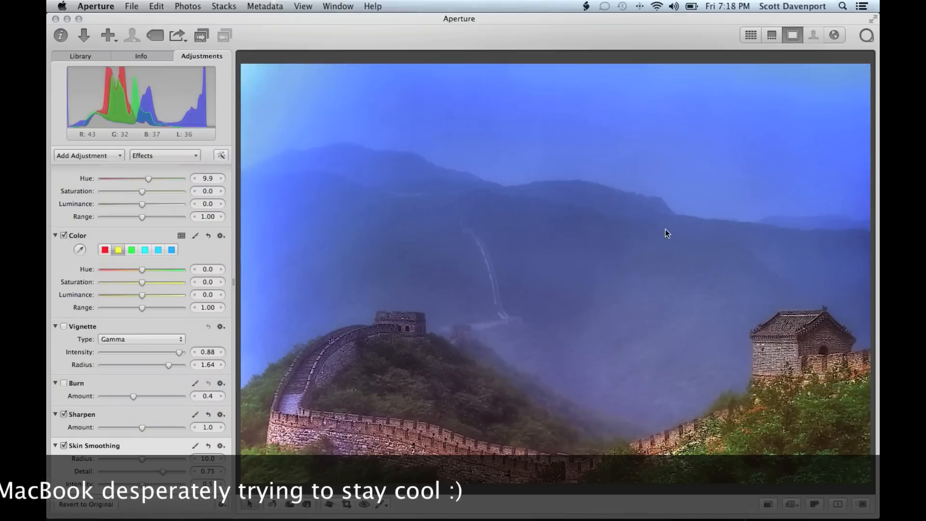